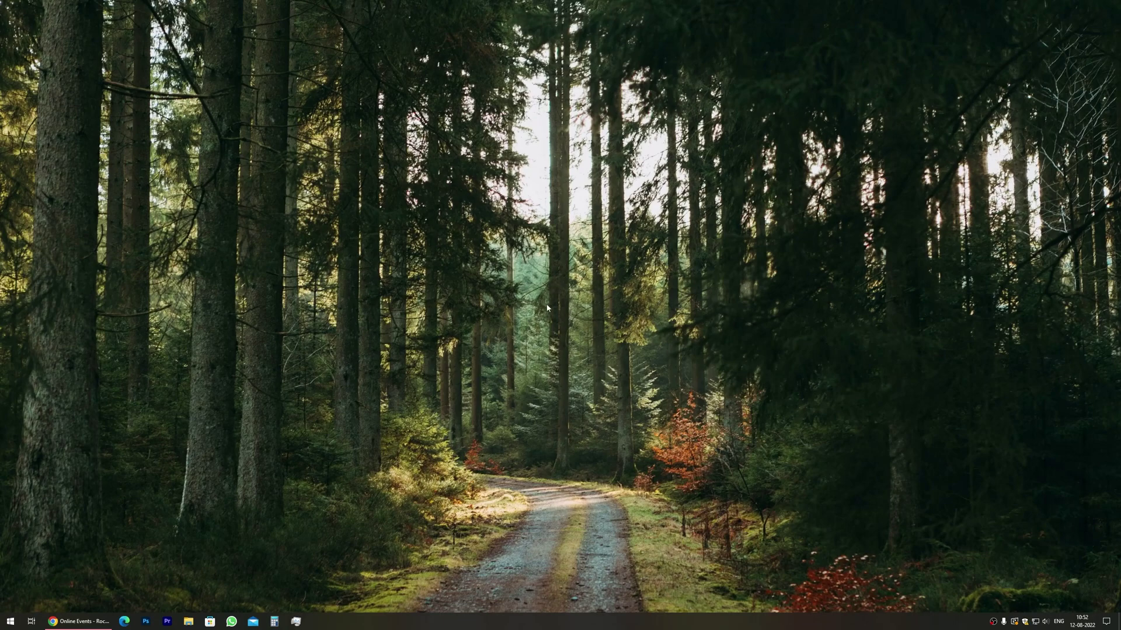
Step: Launch Task Manager from the taskbar shortcut menu and move it near the screen centre
right_click(523, 623)
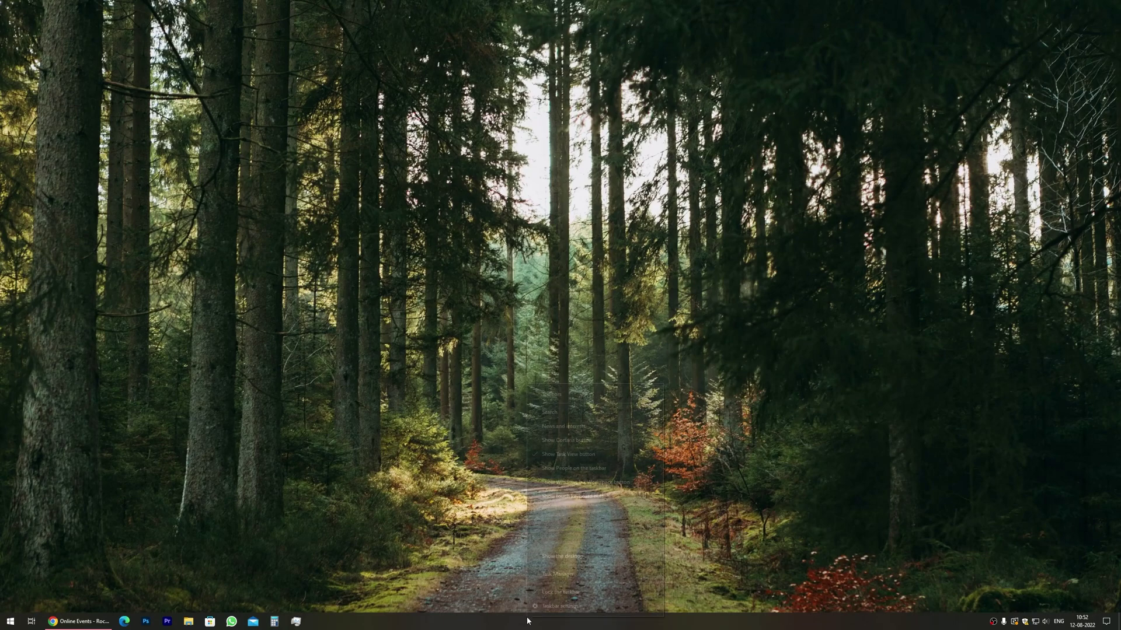
left_click(577, 575)
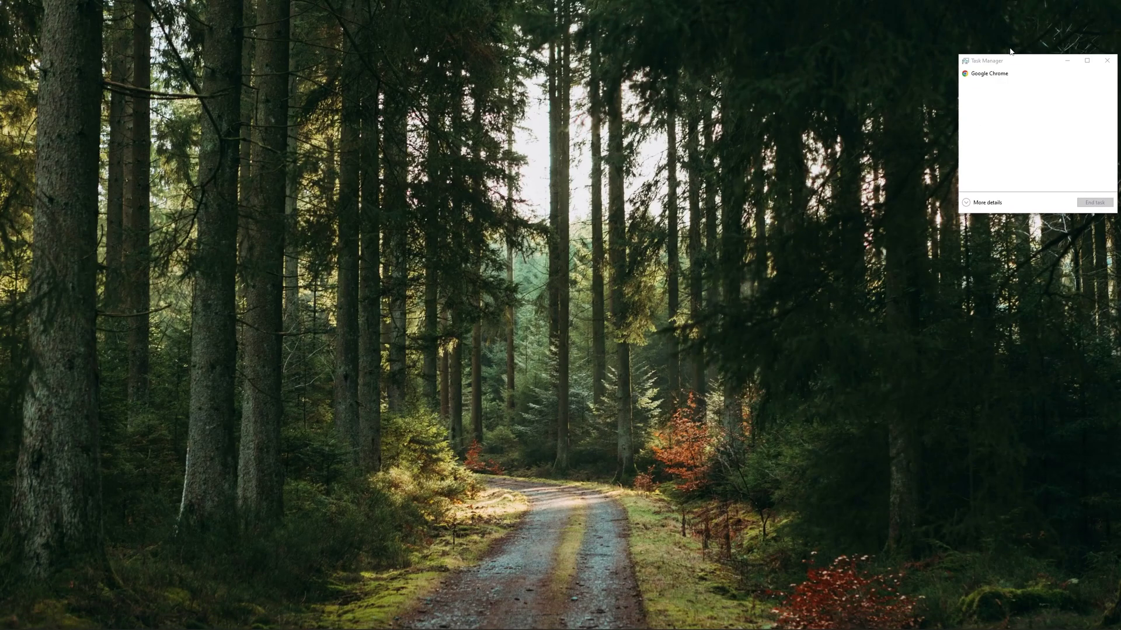
left_click_drag(1000, 61, 411, 214)
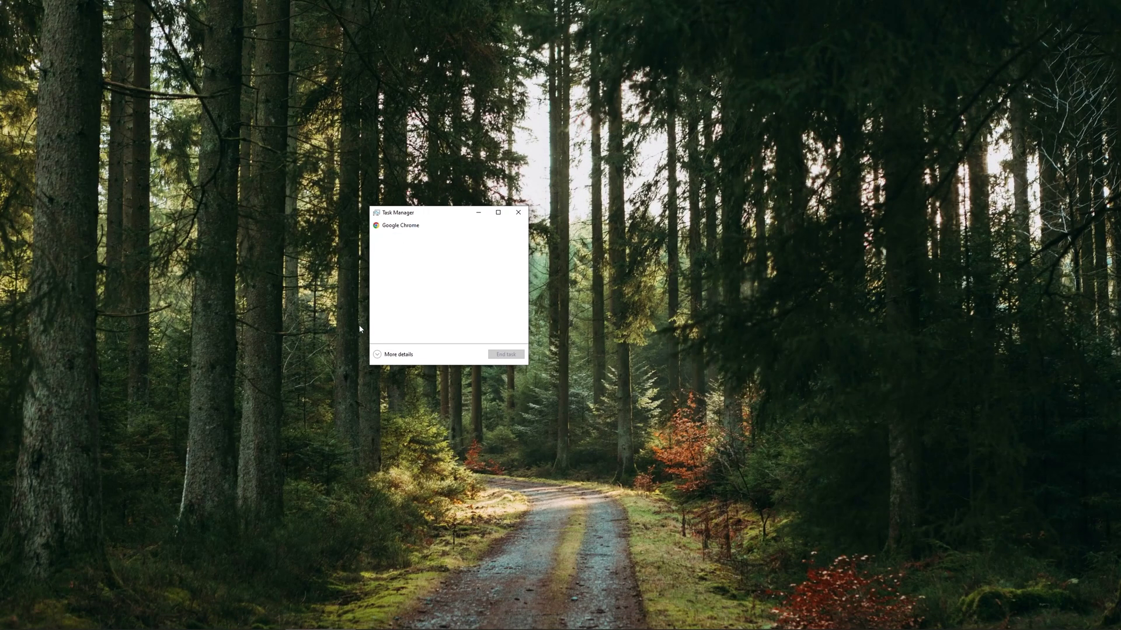
Step: Expand Task Manager to full details and show the Performance tab with live CPU graphs
left_click(396, 355)
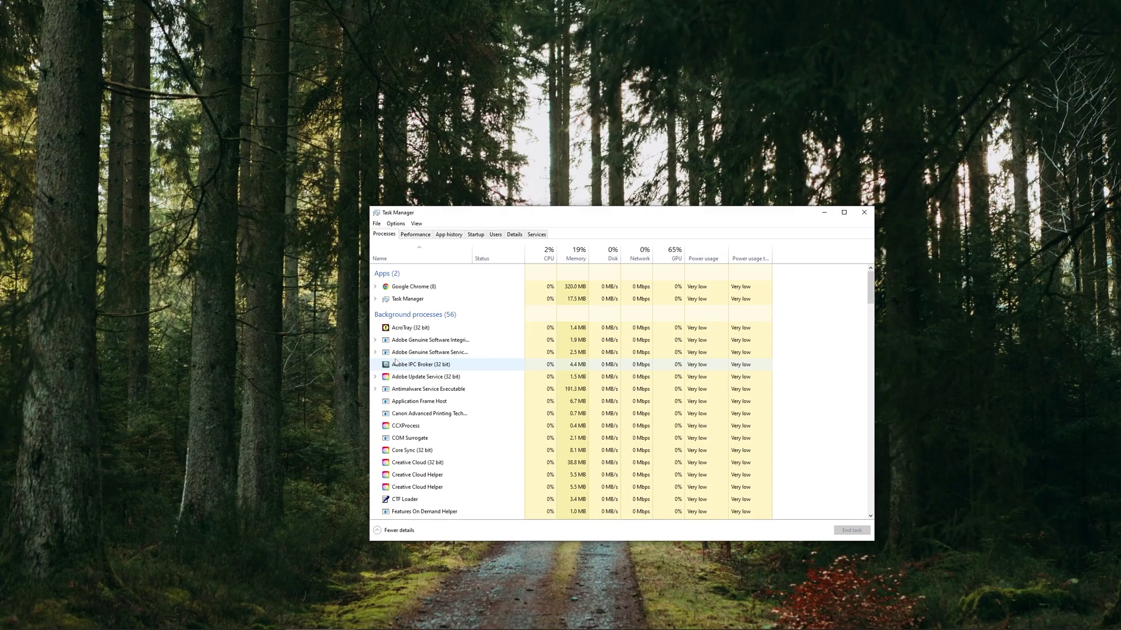
left_click(416, 234)
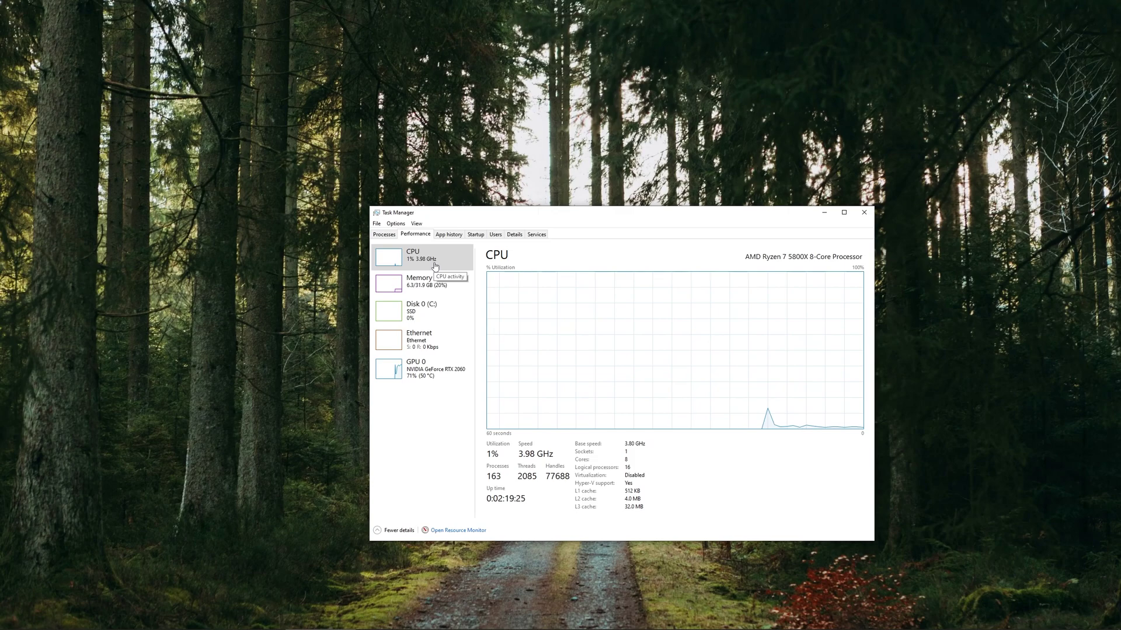
Step: Switch the CPU entry's display options to Summary view for a compact usage list
right_click(434, 266)
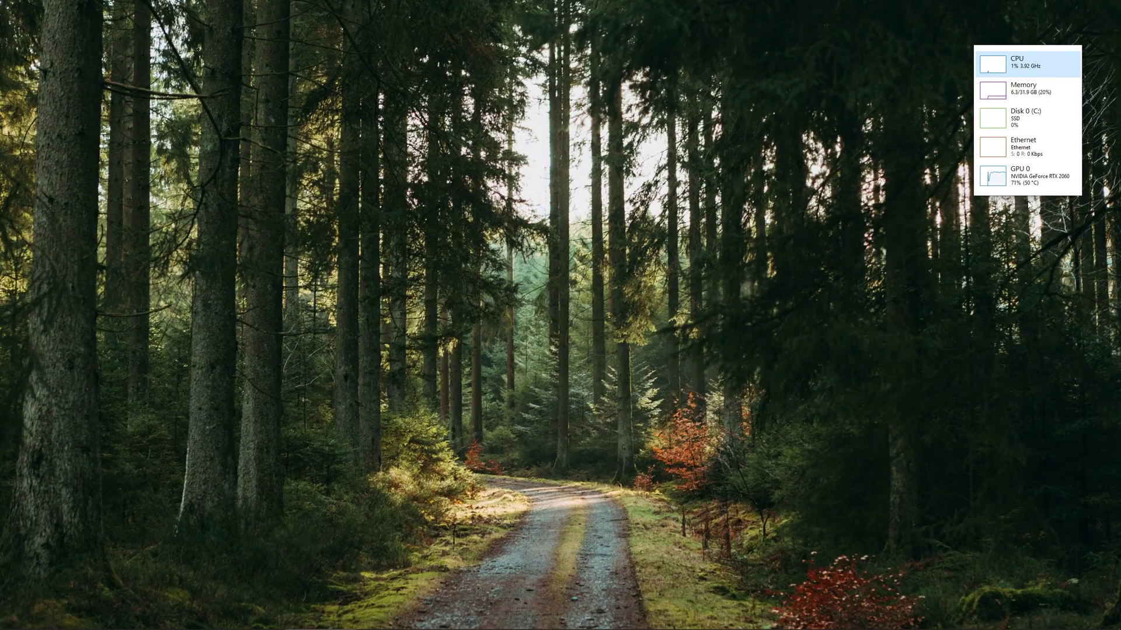
mouse_move(1027, 195)
left_mouse_down()
mouse_move(1029, 246)
mouse_move(1030, 185)
left_mouse_up()
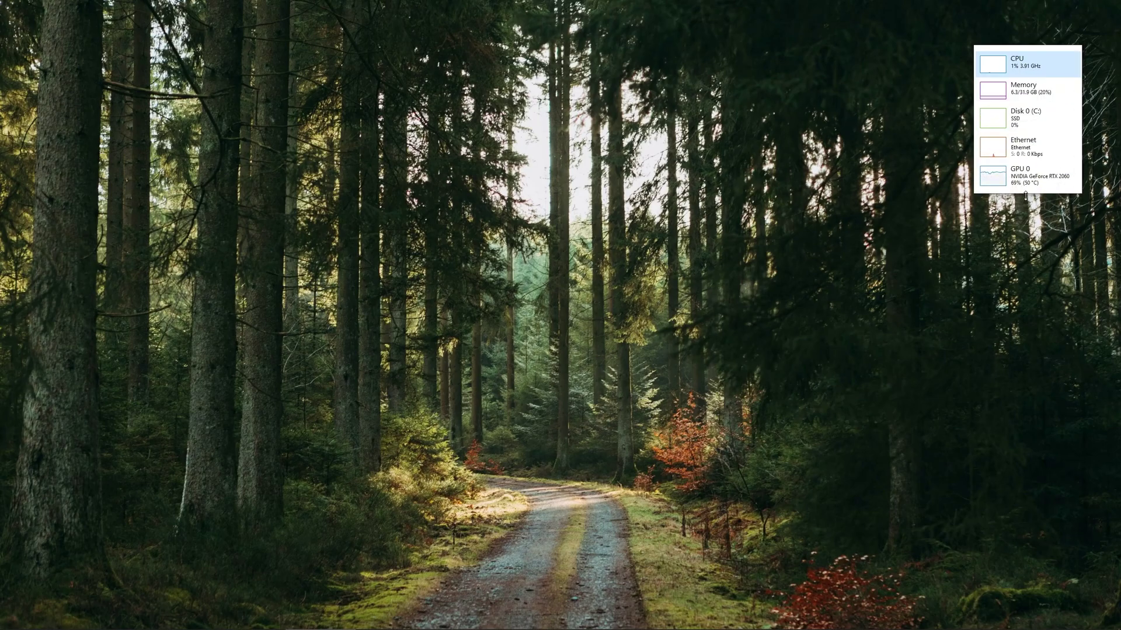
left_click_drag(1018, 80, 1019, 195)
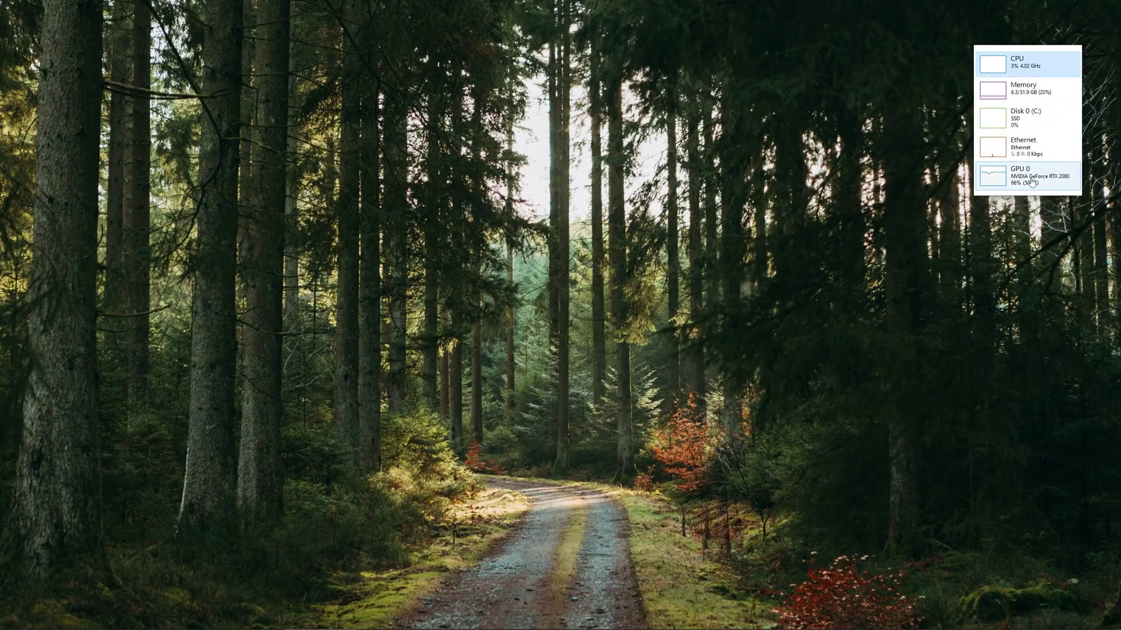